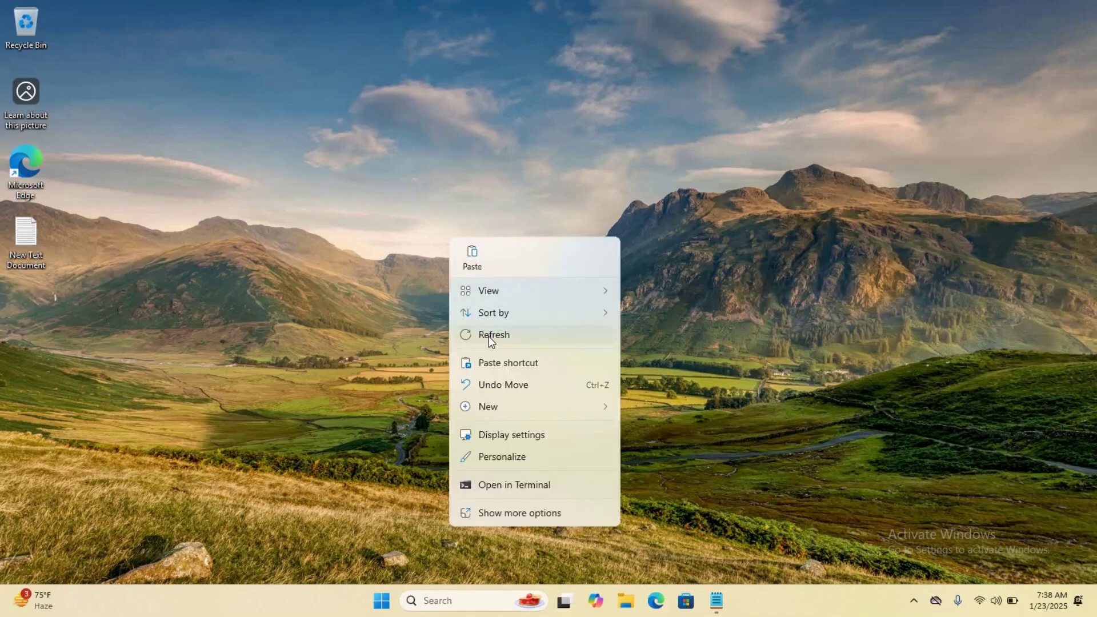
Step: Refresh the desktop from its right-click menu, with the DISM Recall notes on screen
left_click(488, 336)
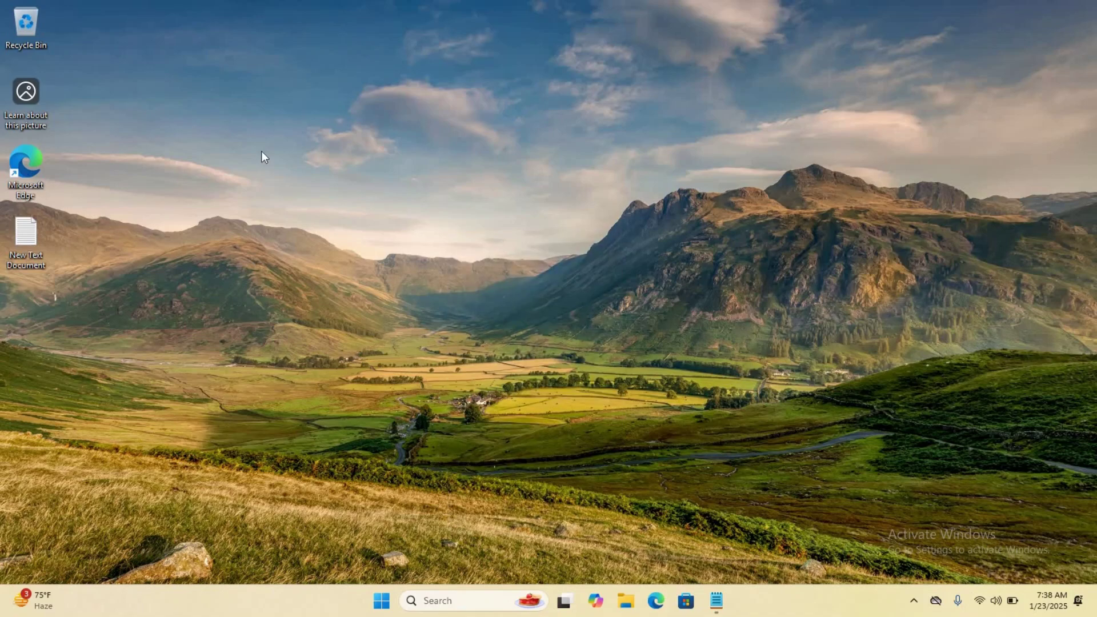
right_click(328, 168)
left_click(421, 260)
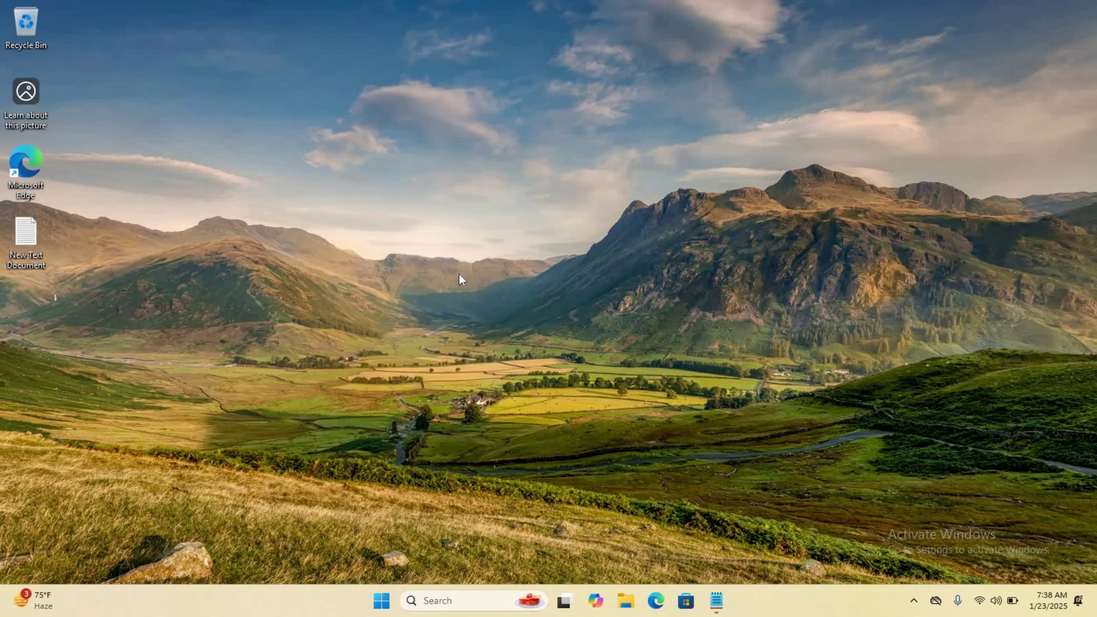
right_click(539, 373)
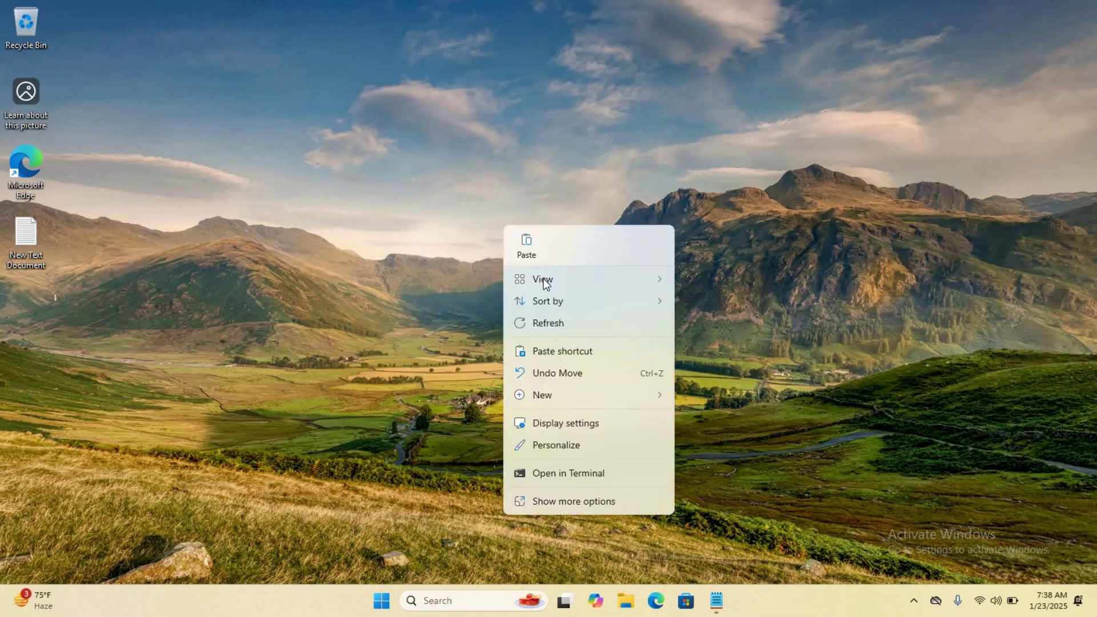
left_click(392, 203)
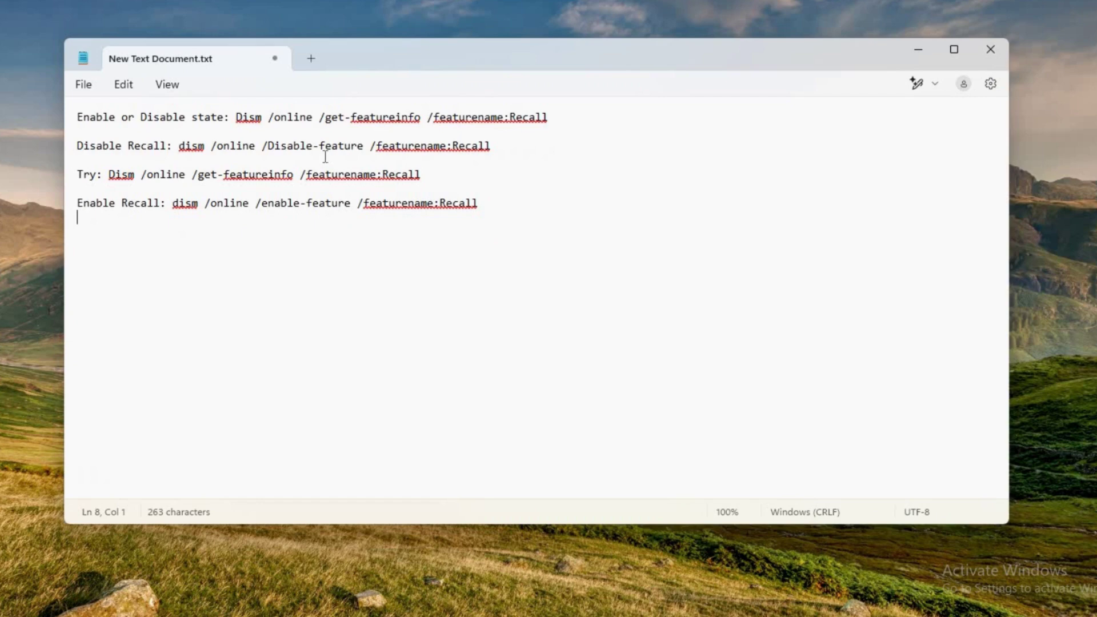
left_click(86, 124)
key("shift+End")
key("Down")
key("Down")
left_click_drag(236, 118, 255, 139)
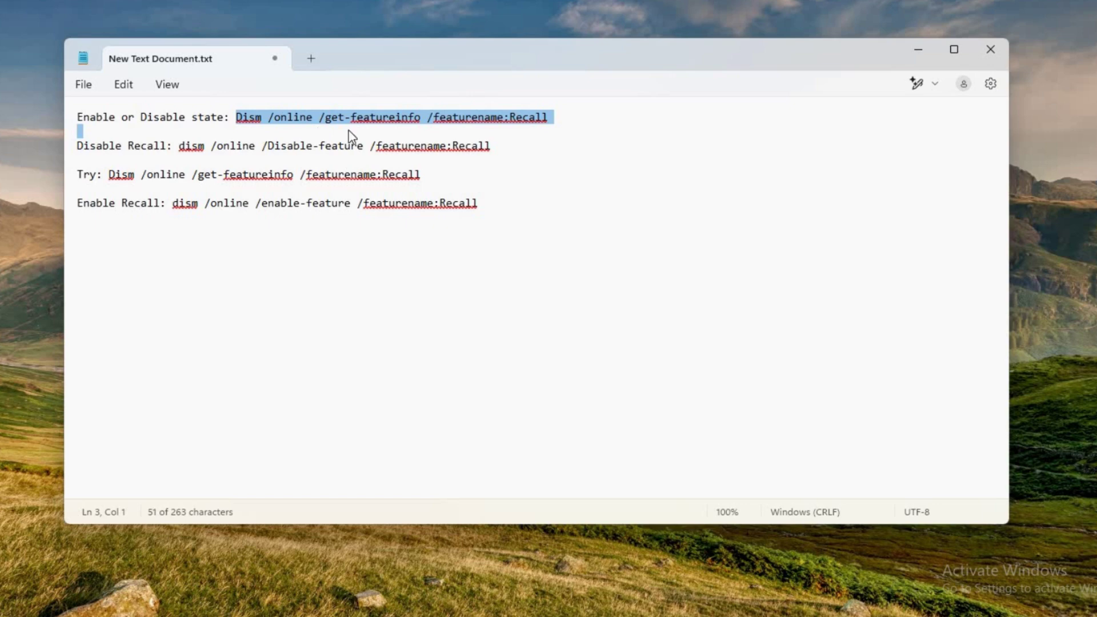
left_click(533, 160)
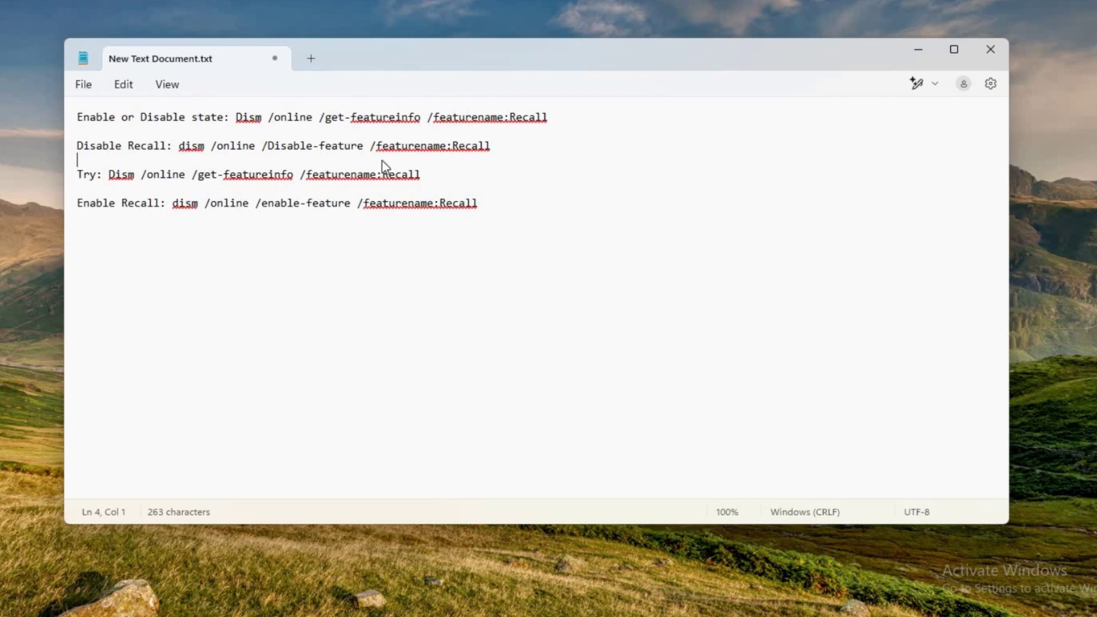
left_click_drag(178, 147, 502, 162)
left_click(415, 147)
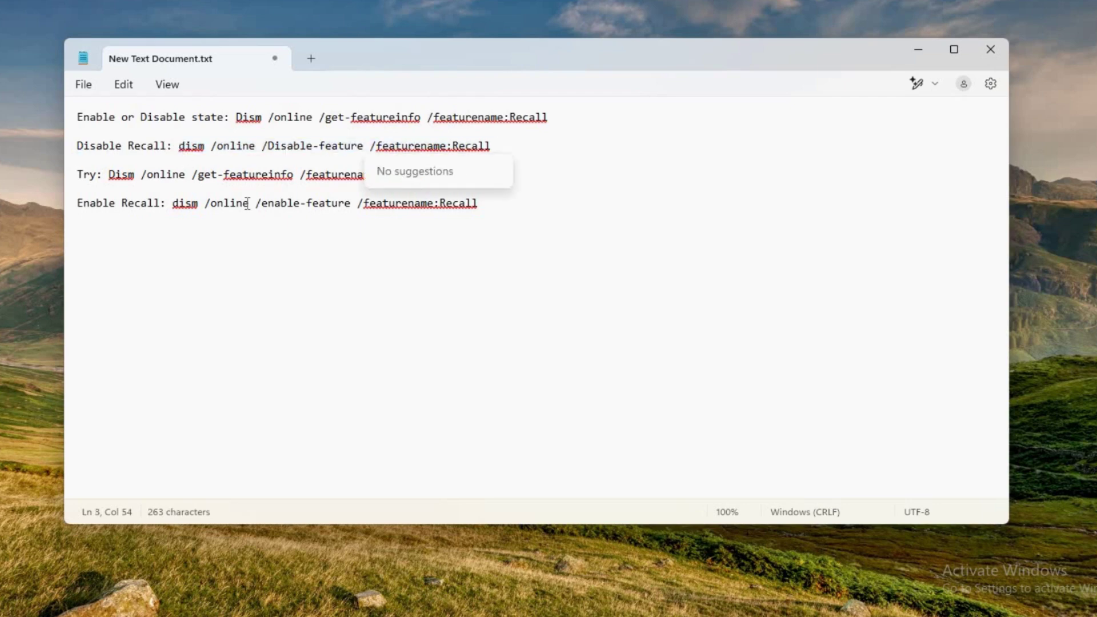
left_click_drag(169, 203, 496, 219)
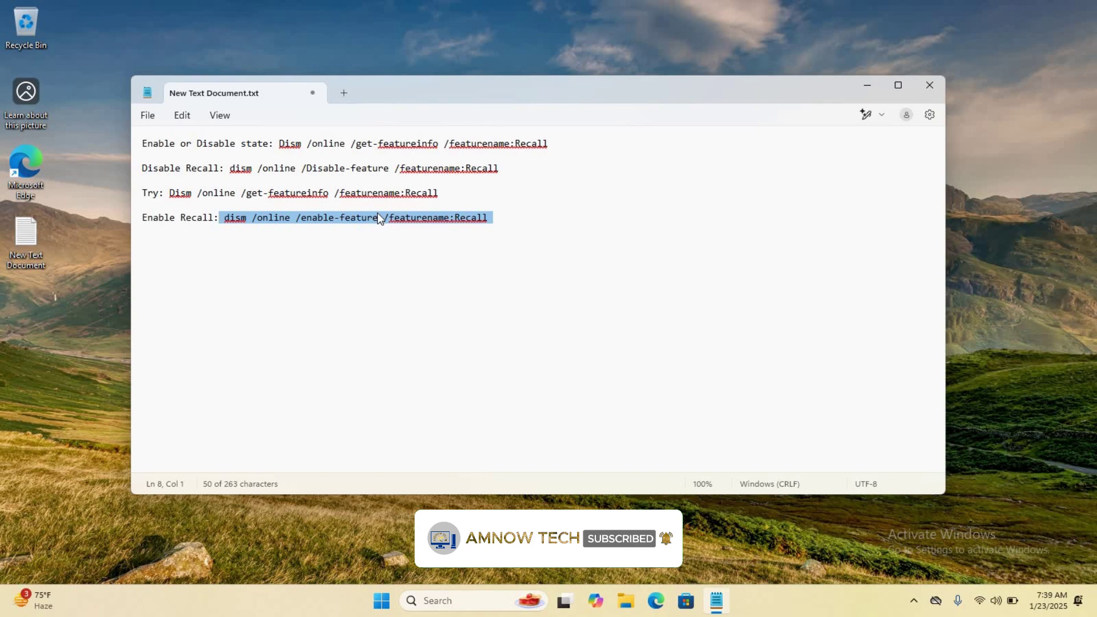
Step: Find Command Prompt via Start search for cmd and run it as administrator
left_click(382, 602)
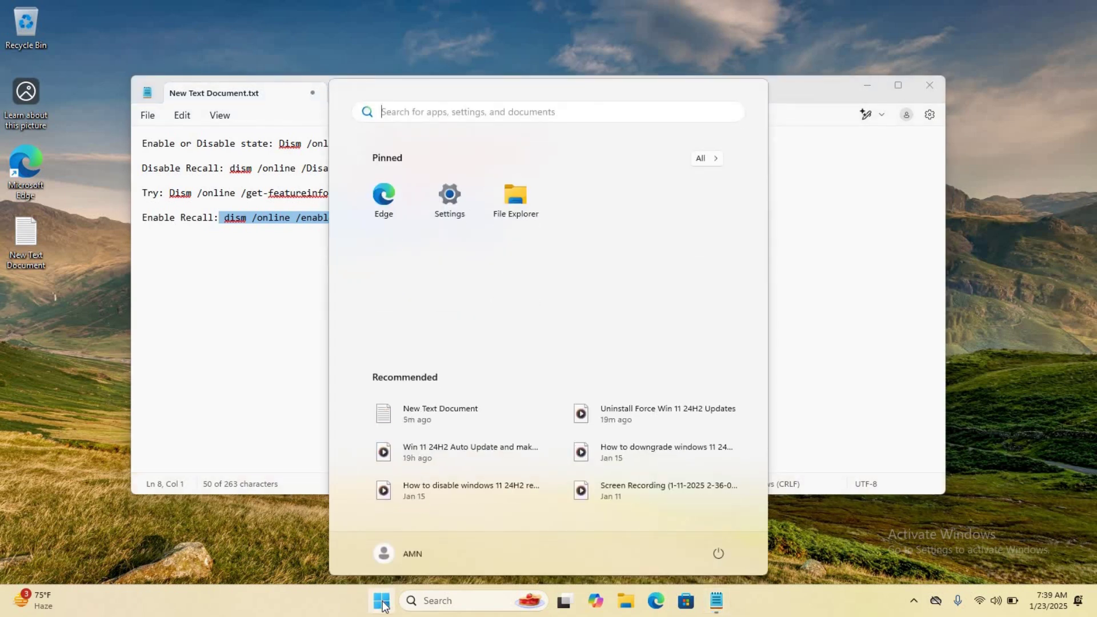
type("cm")
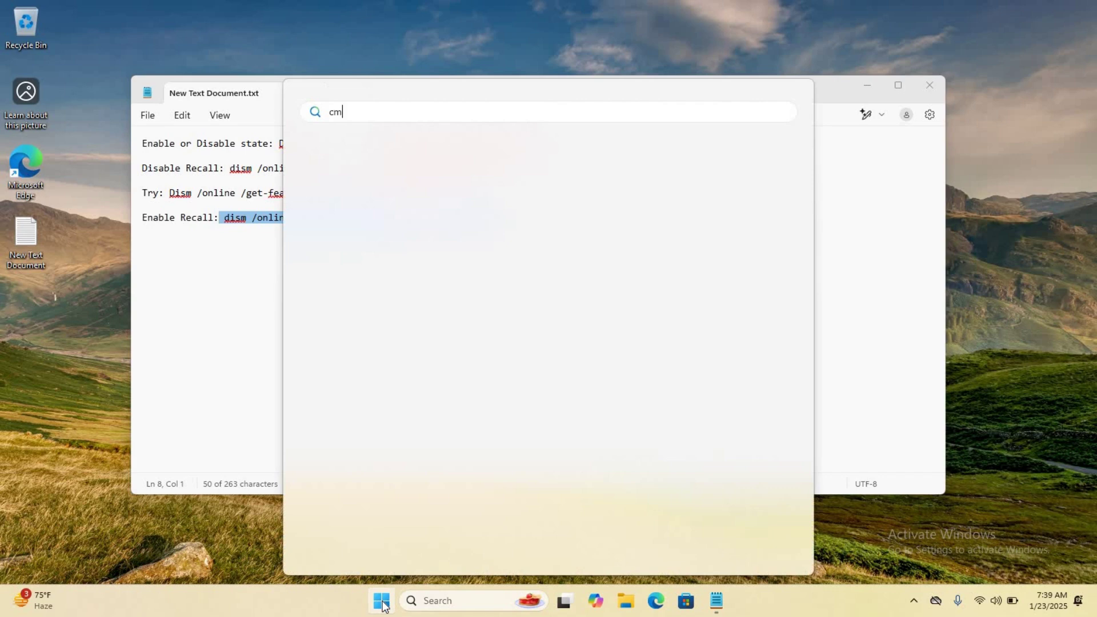
type("d")
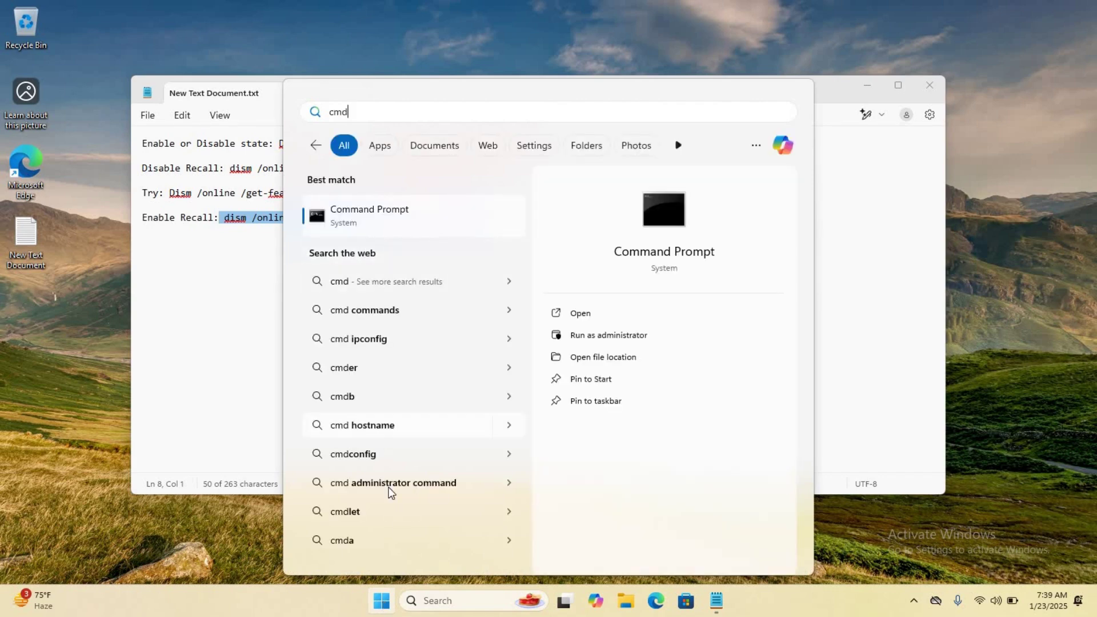
right_click(369, 218)
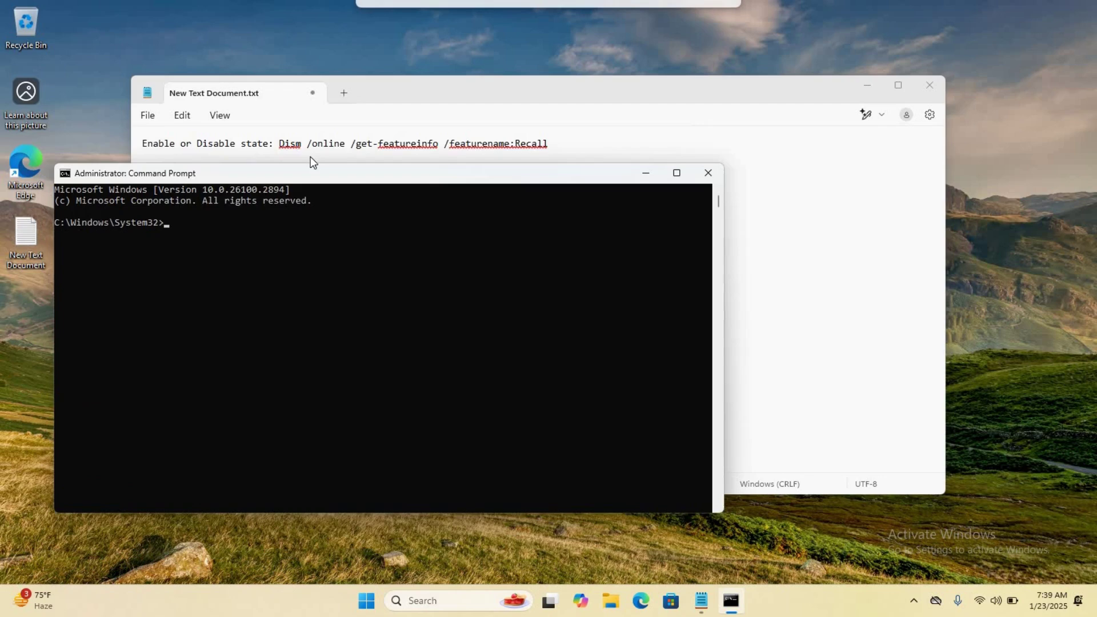
Step: Copy 'Dism /online /get-featureinfo /featurename:Recall' from line 1 of the notes
left_click(399, 91)
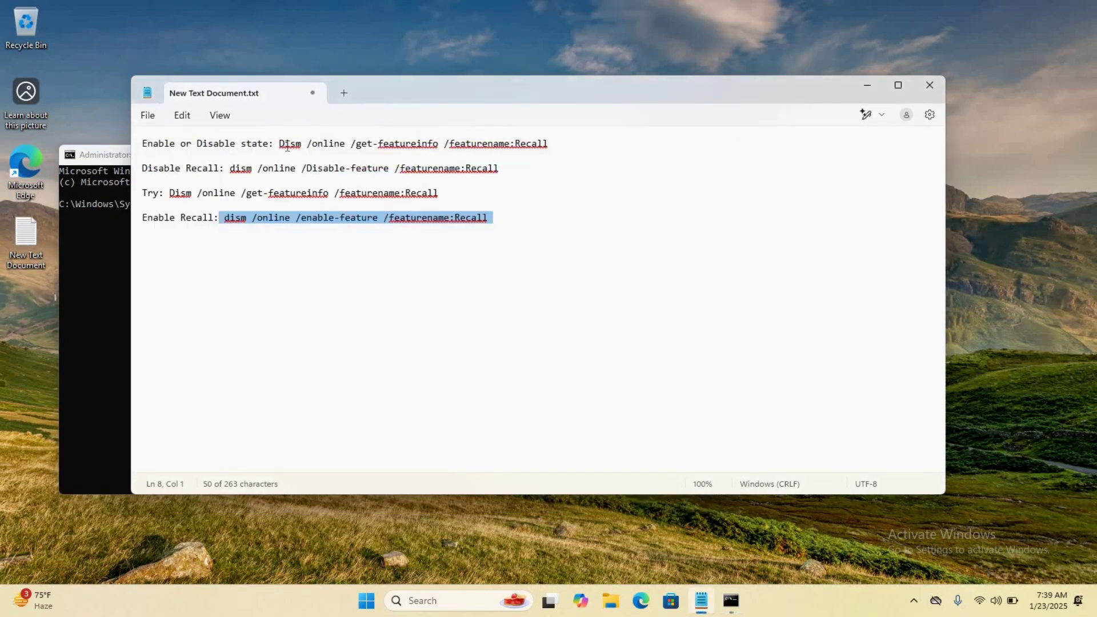
left_click(283, 144)
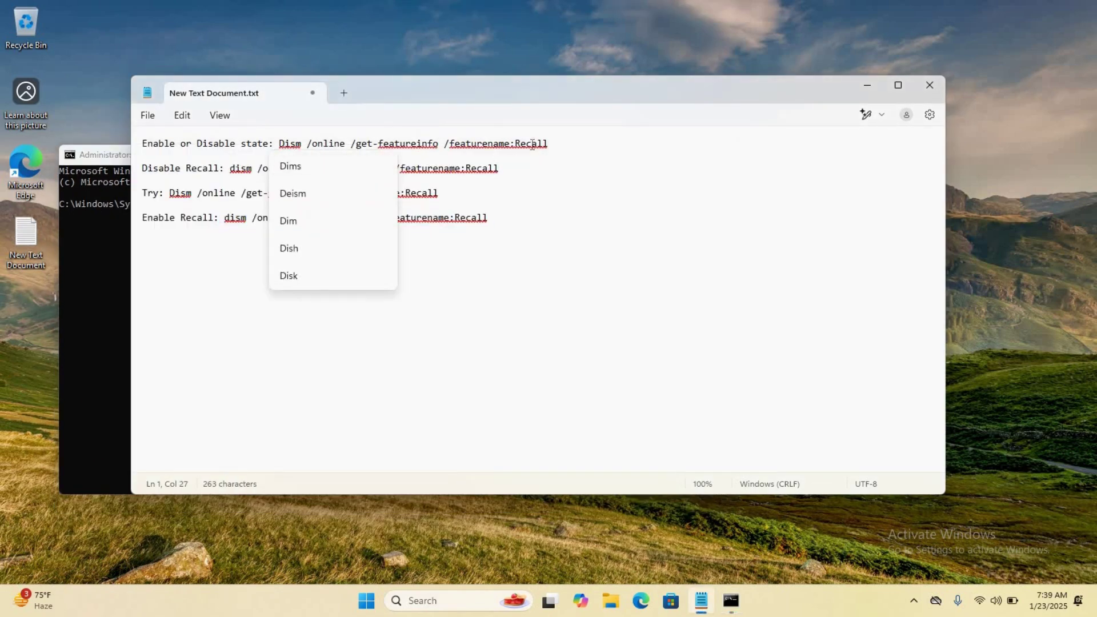
left_click(558, 145)
left_click_drag(459, 155, 399, 144)
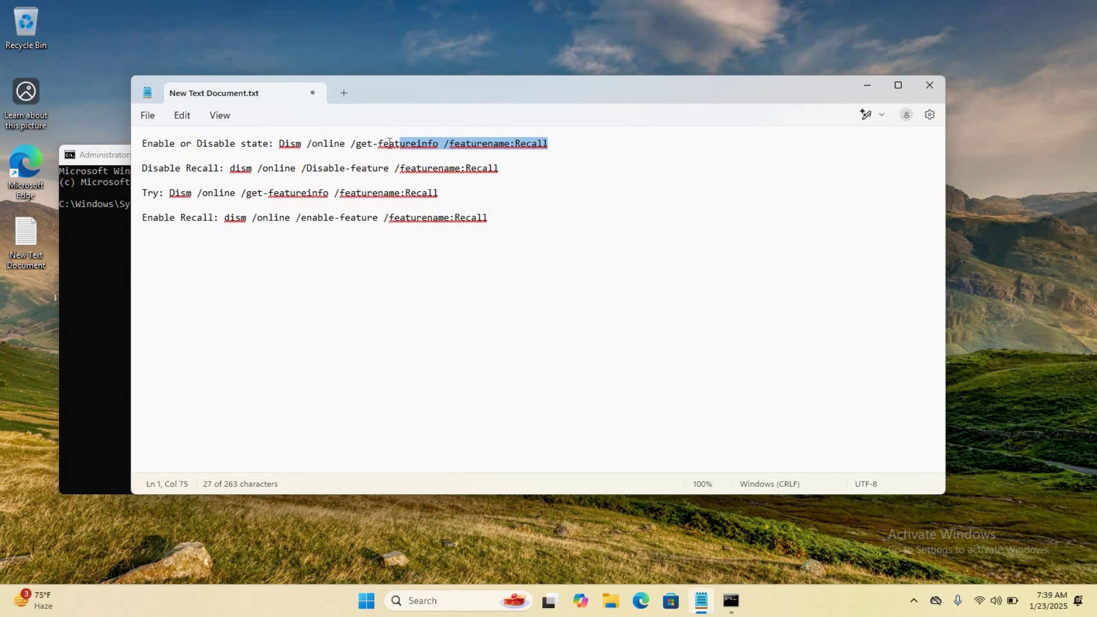
left_click(295, 144)
left_click_drag(278, 144, 547, 143)
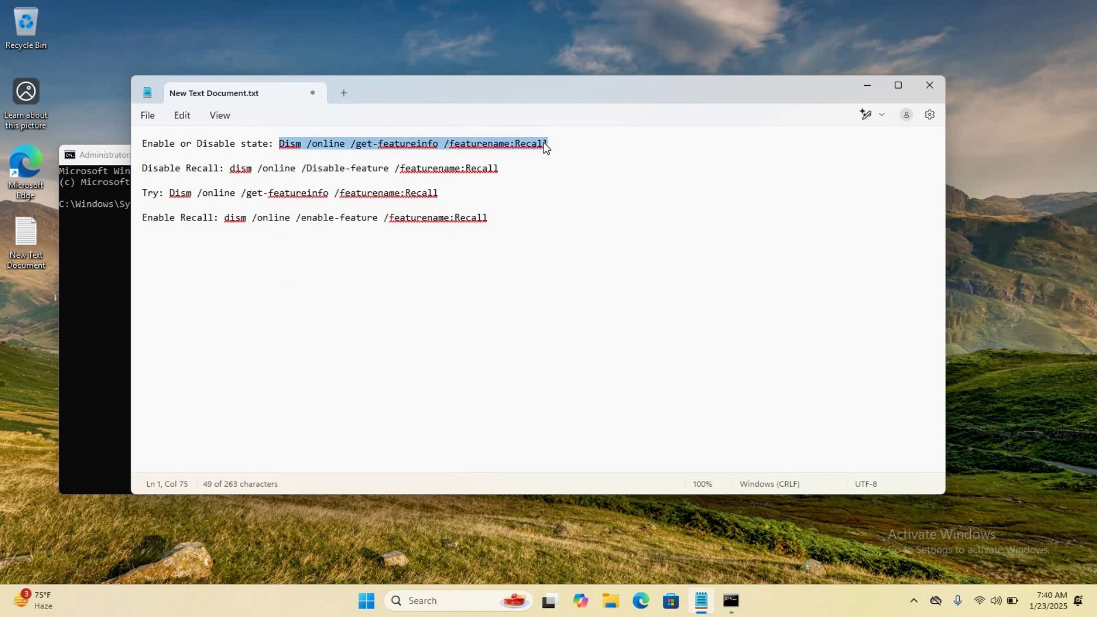
right_click(519, 145)
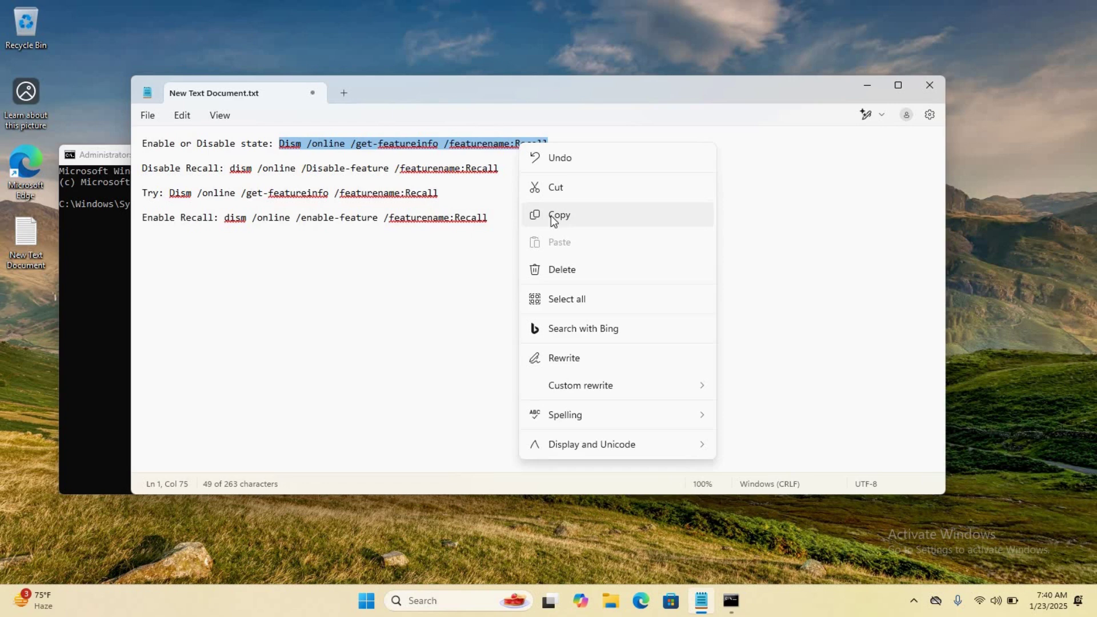
left_click(551, 216)
Step: Paste and run the query in the admin Command Prompt; State reads Disabled
left_click(99, 245)
right_click(244, 223)
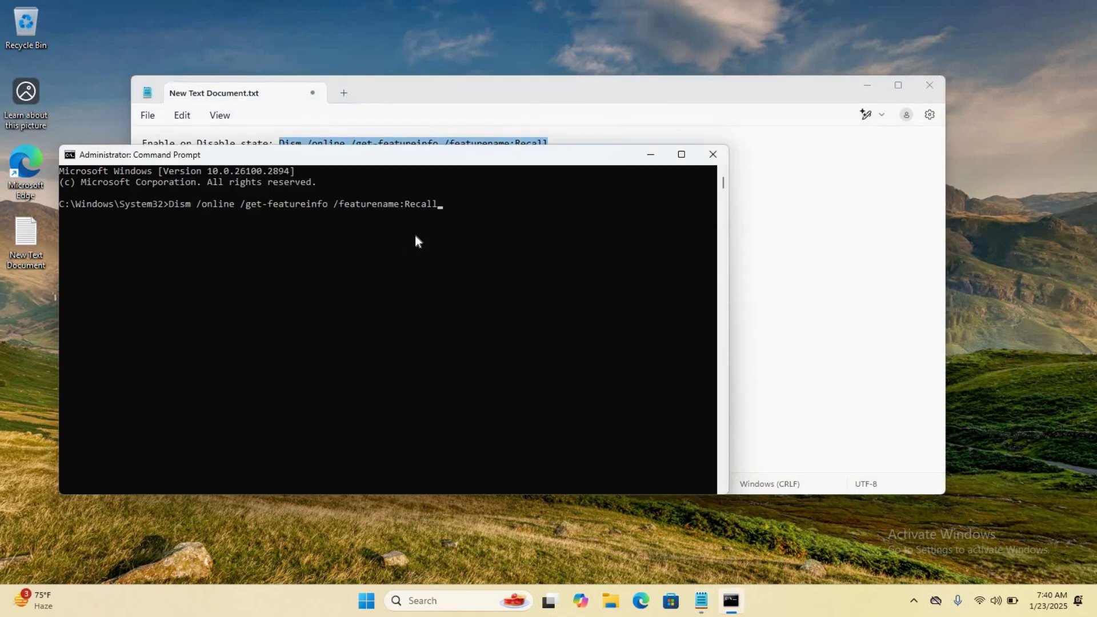
key("Return")
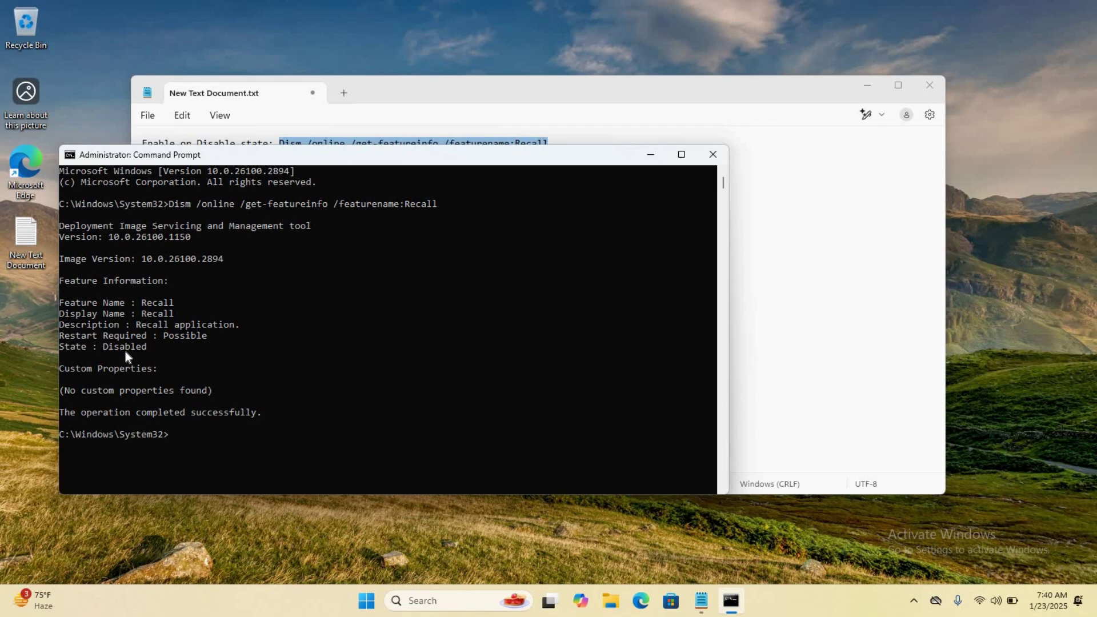
Step: Run the copied DISM enable-feature Recall command, finishing at 100% successfully
left_click(430, 82)
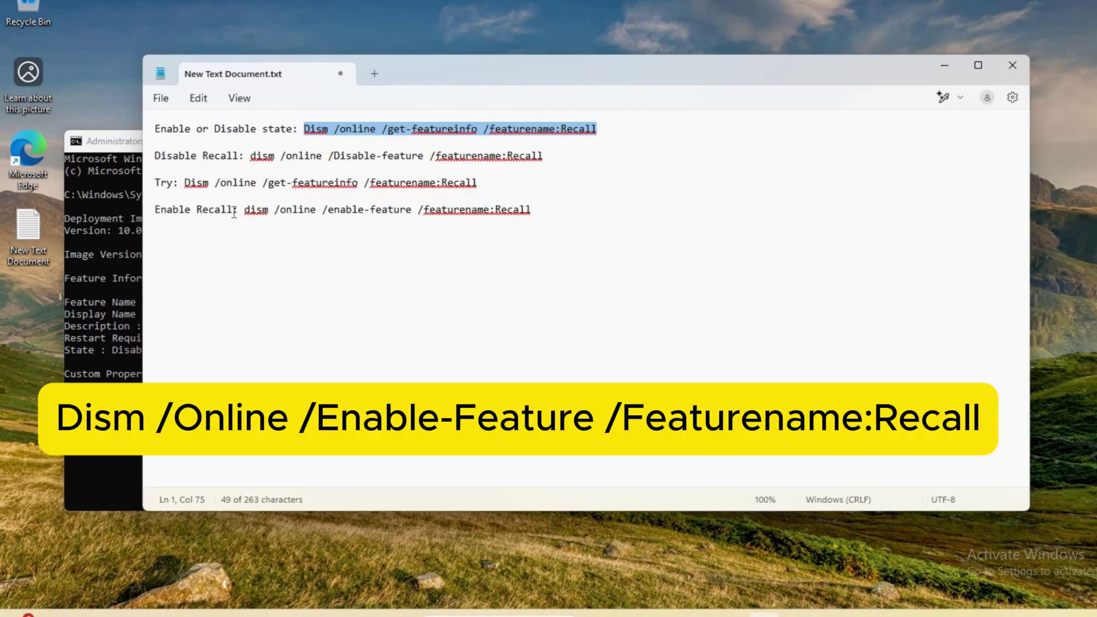
left_click_drag(244, 212, 535, 220)
right_click(514, 214)
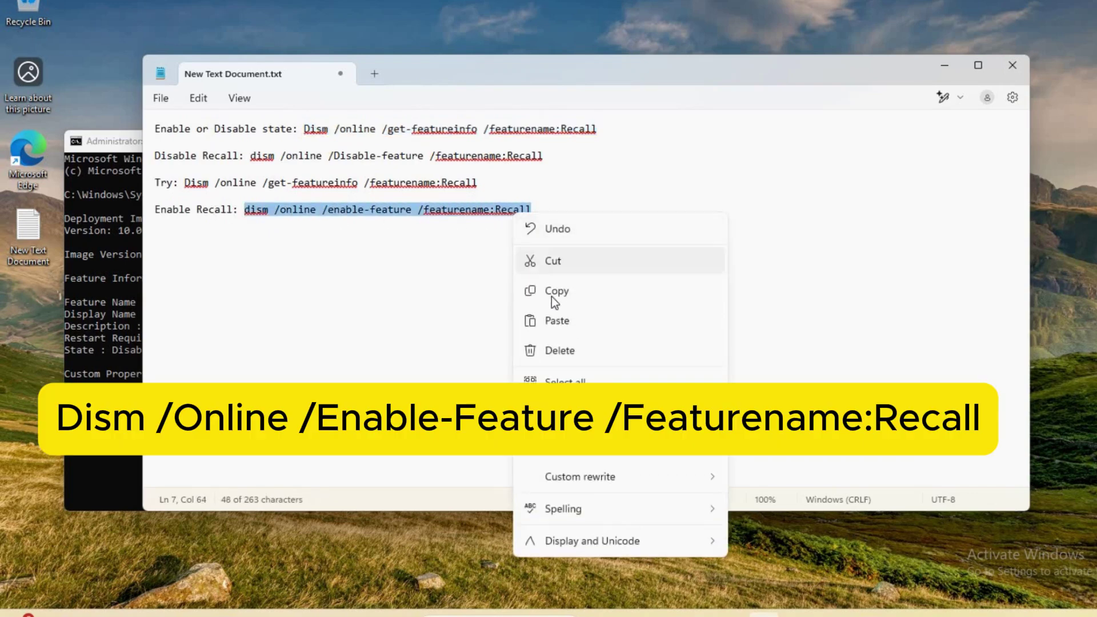
left_click(556, 290)
left_click(95, 477)
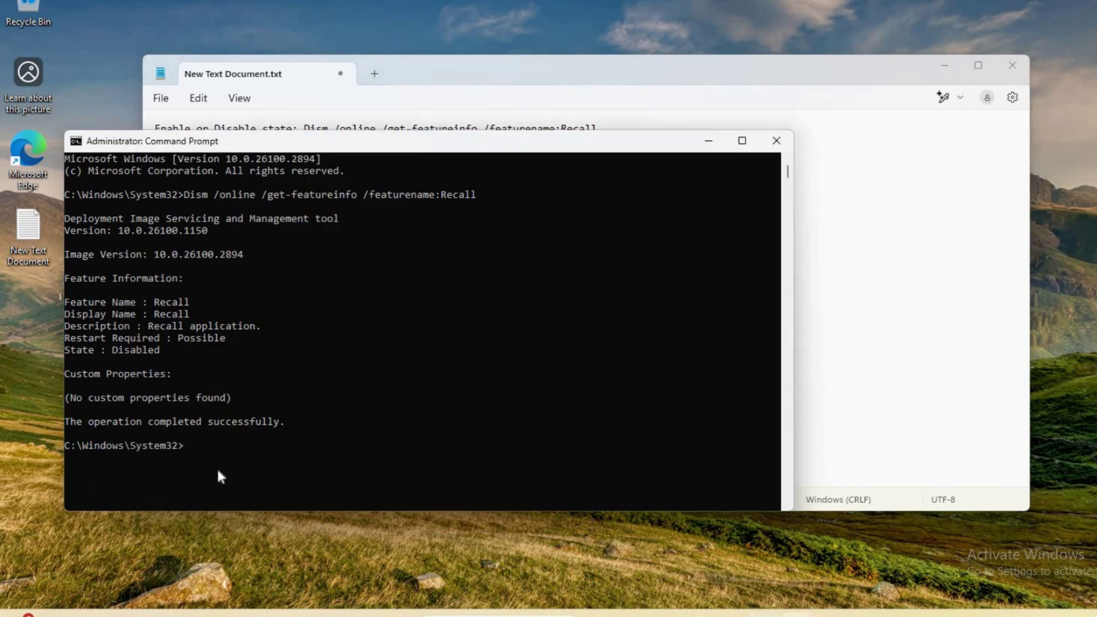
right_click(229, 447)
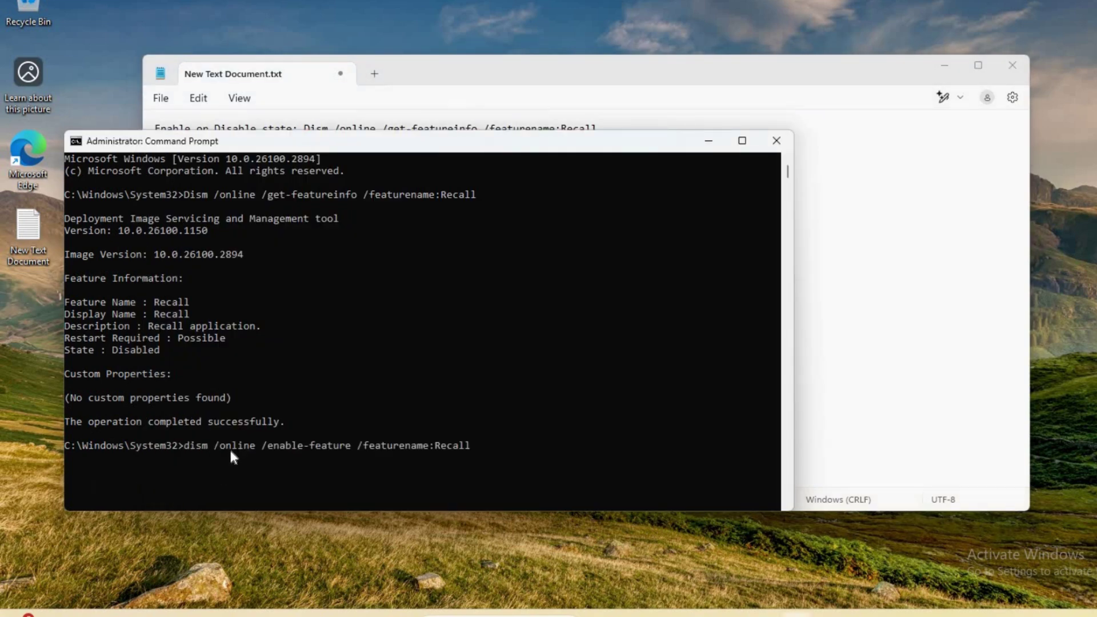
key("Return")
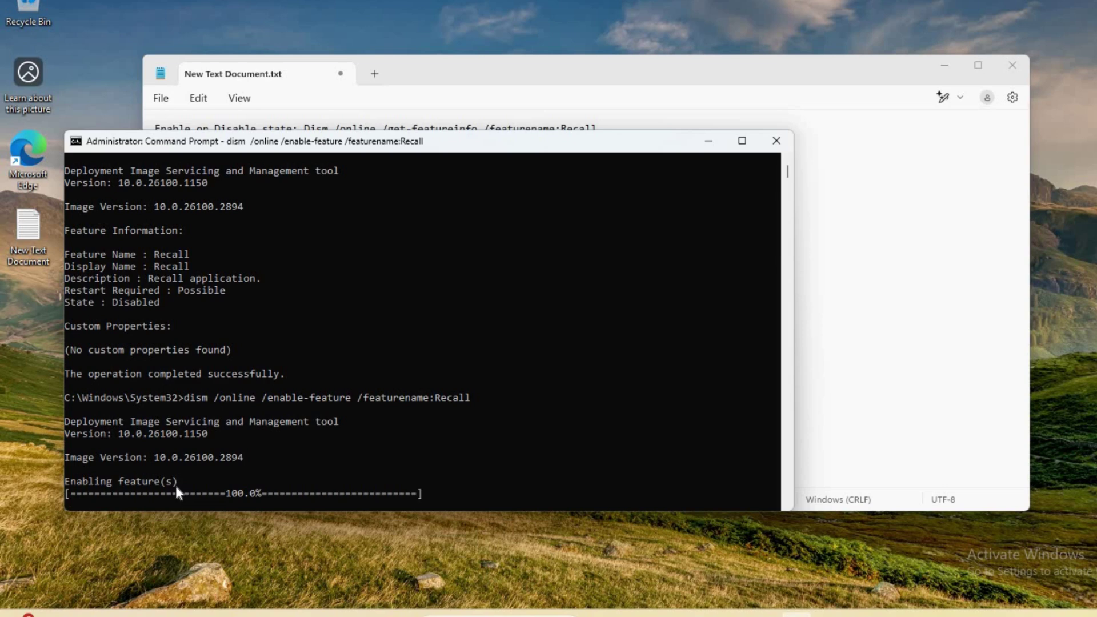
left_click(510, 74)
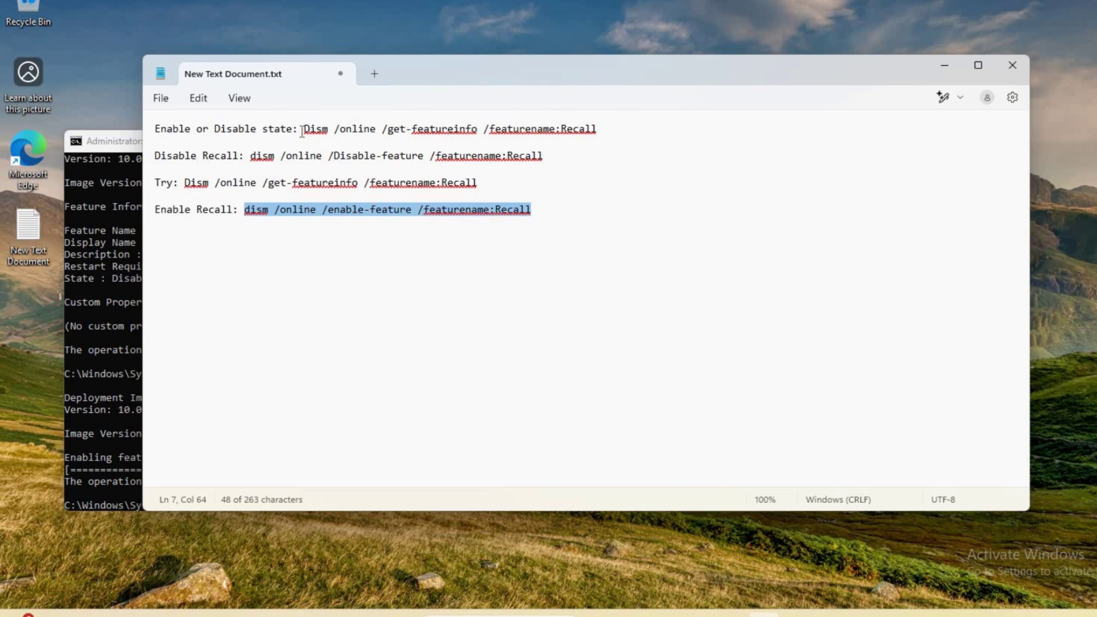
Step: Re-run the copied get-featureinfo Recall query, now showing State: Enabled
left_click_drag(304, 129, 570, 142)
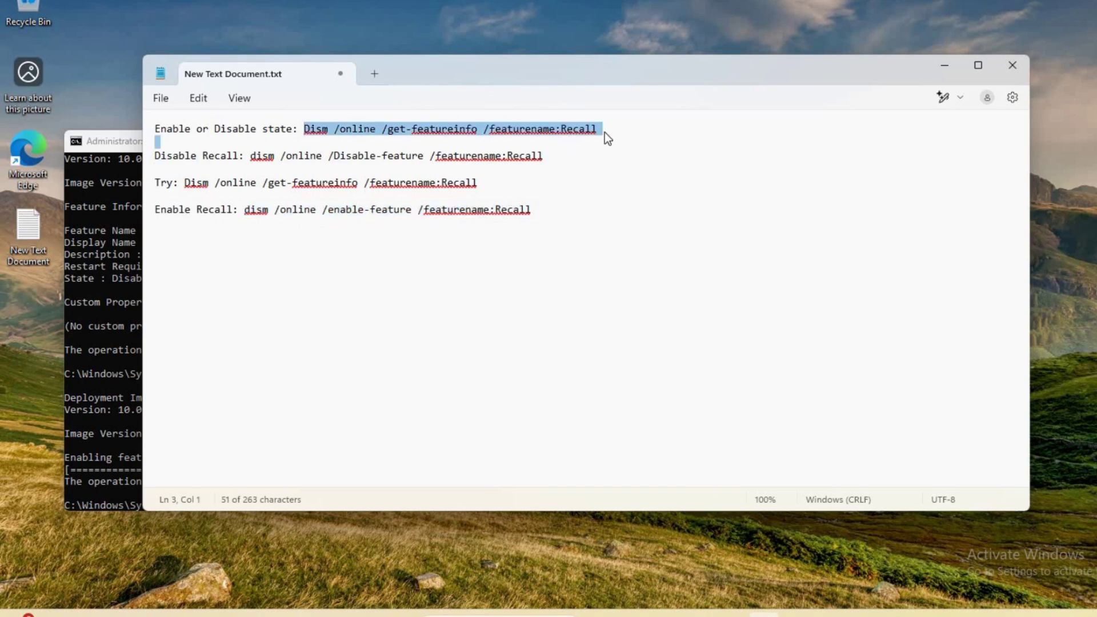
right_click(577, 128)
left_click(617, 206)
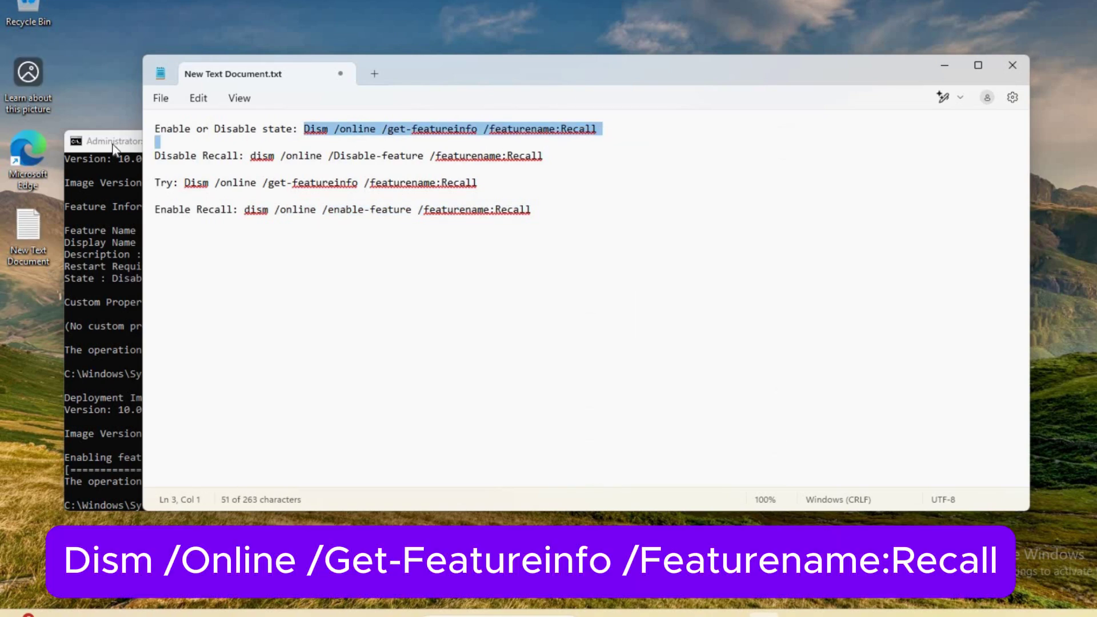
left_click(113, 147)
right_click(323, 501)
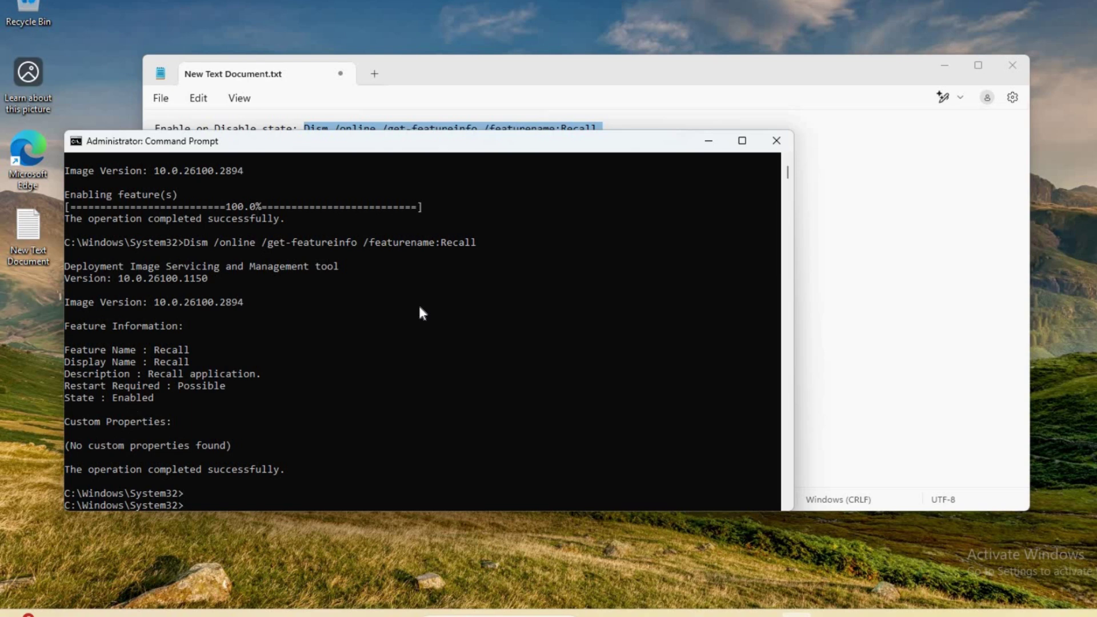
Step: Run the copied 'dism /online /Disable-feature /featurename:Recall', completing at 100%
left_click(448, 67)
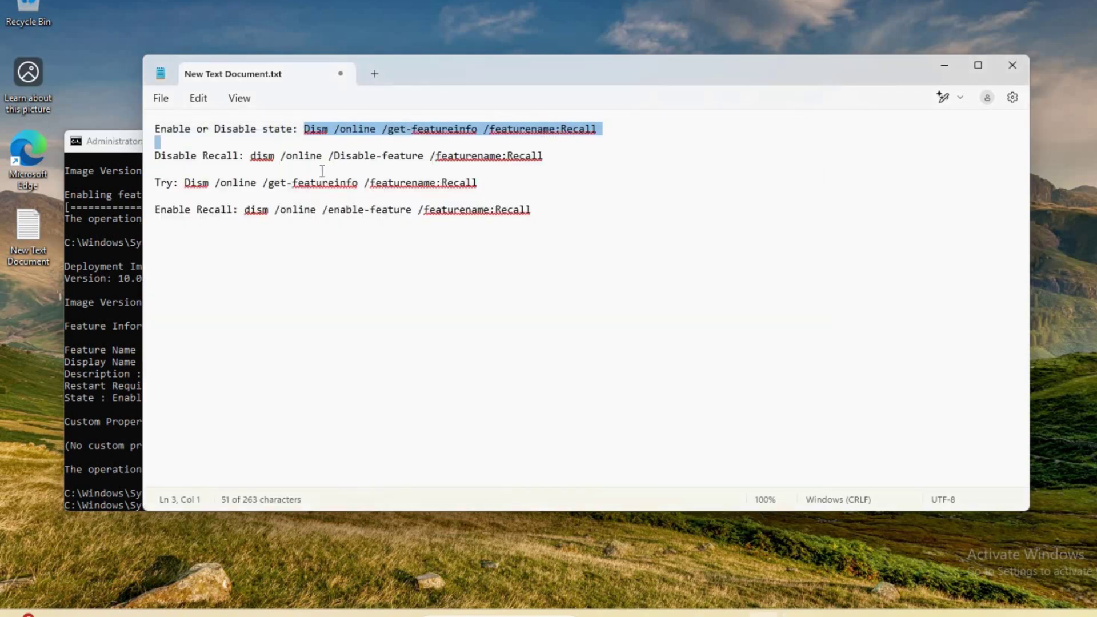
left_click(251, 157)
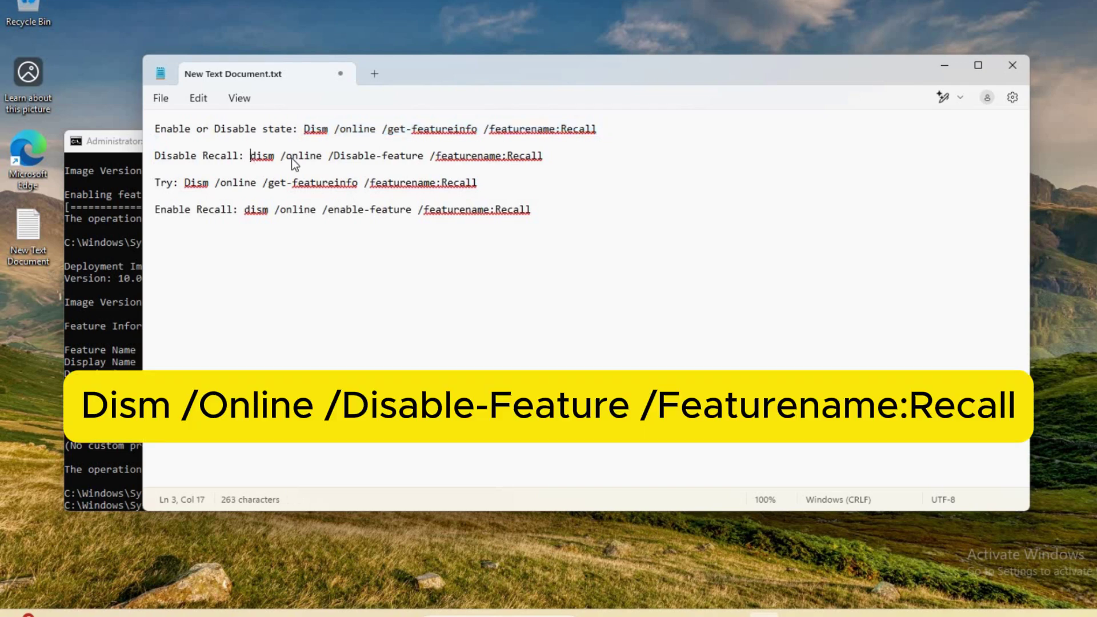
left_click_drag(291, 158, 528, 164)
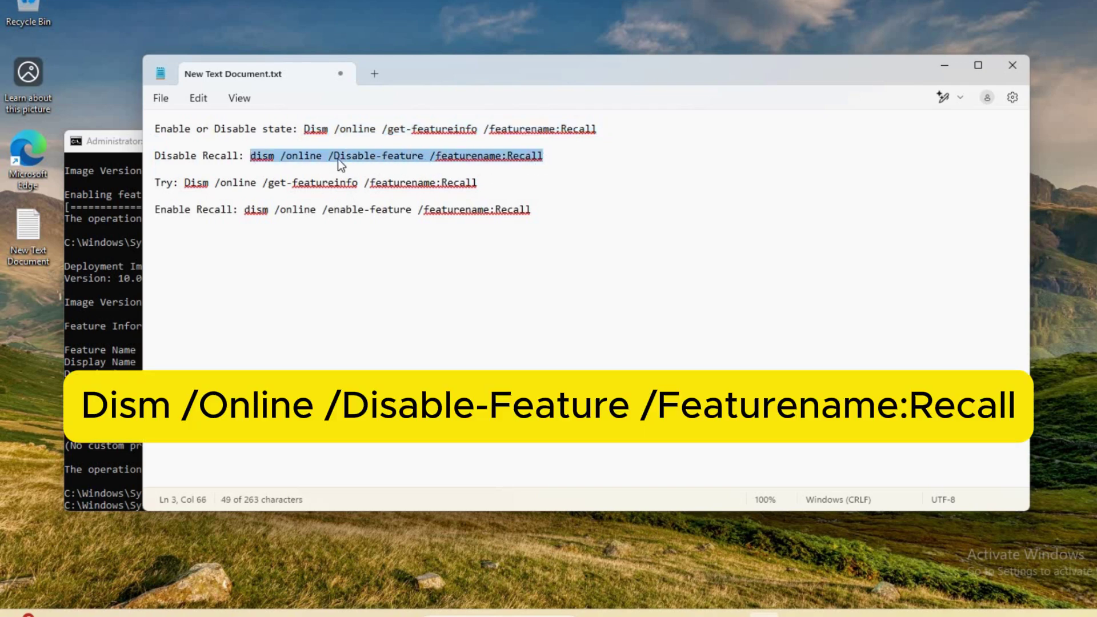
right_click(284, 158)
left_click(320, 231)
left_click(126, 150)
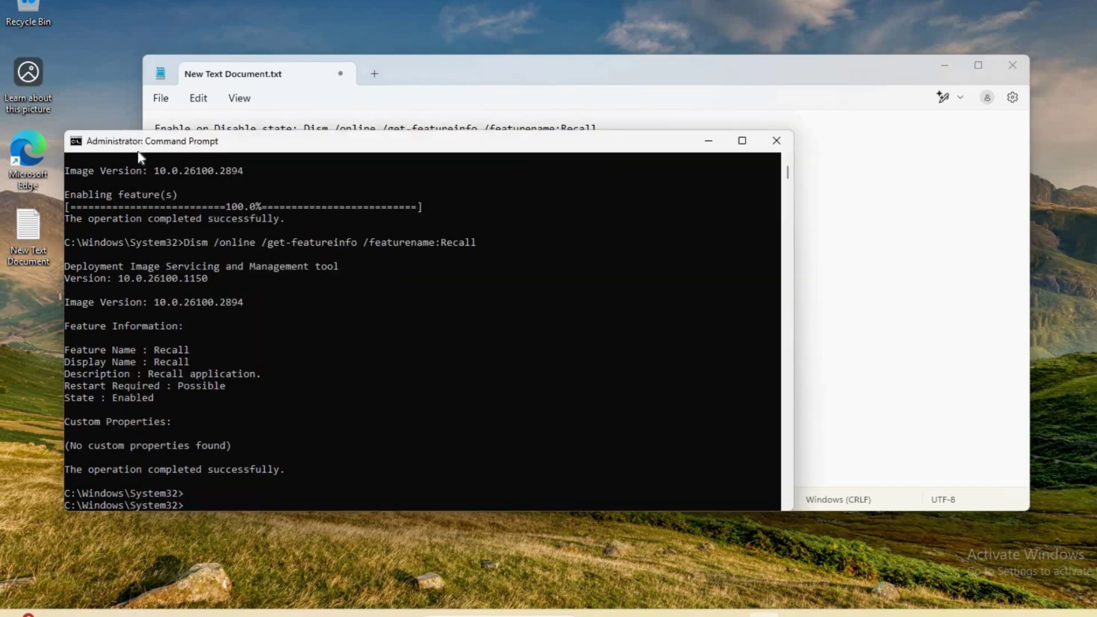
right_click(217, 501)
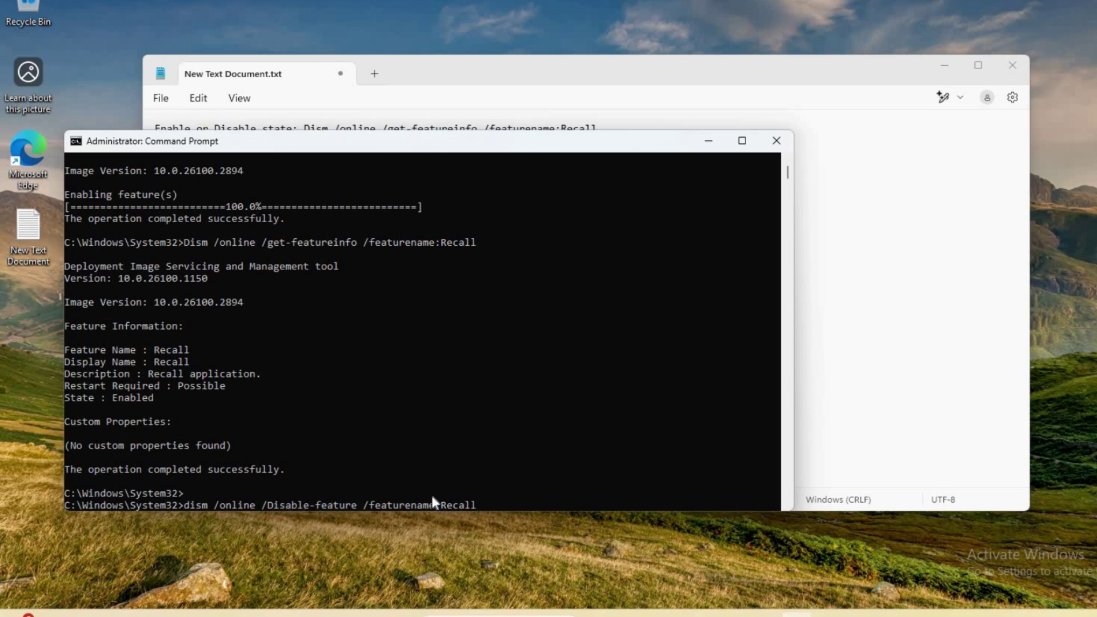
key("Return")
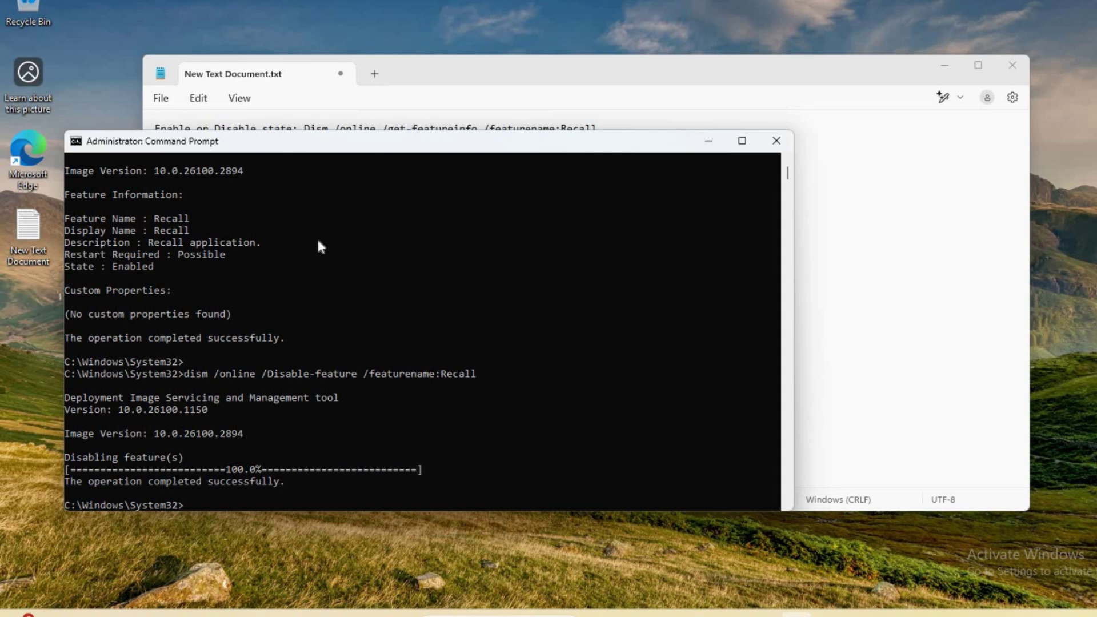
Step: Paste and run the get-featureinfo Recall query again to confirm State: Disabled
left_click(470, 73)
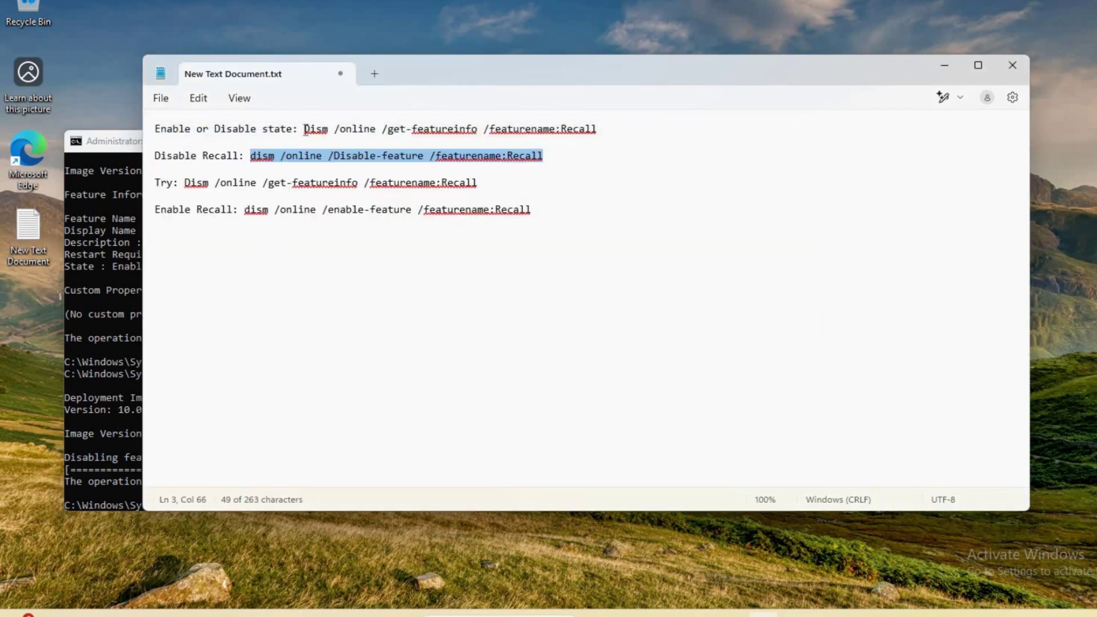
left_click_drag(304, 129, 597, 130)
right_click(545, 133)
left_click(564, 207)
left_click(124, 140)
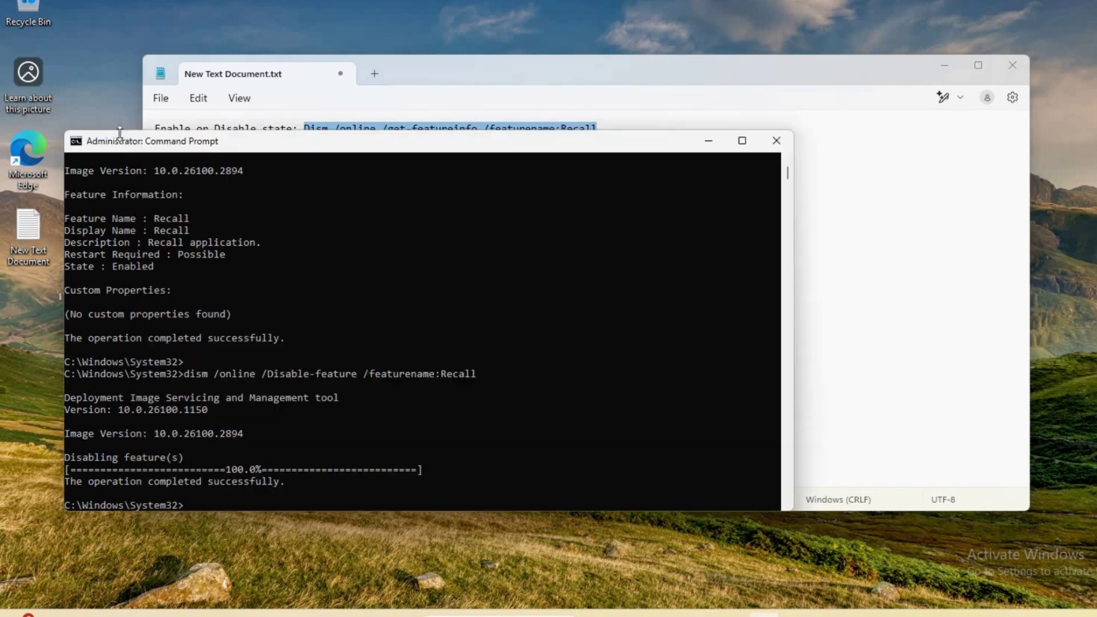
right_click(231, 498)
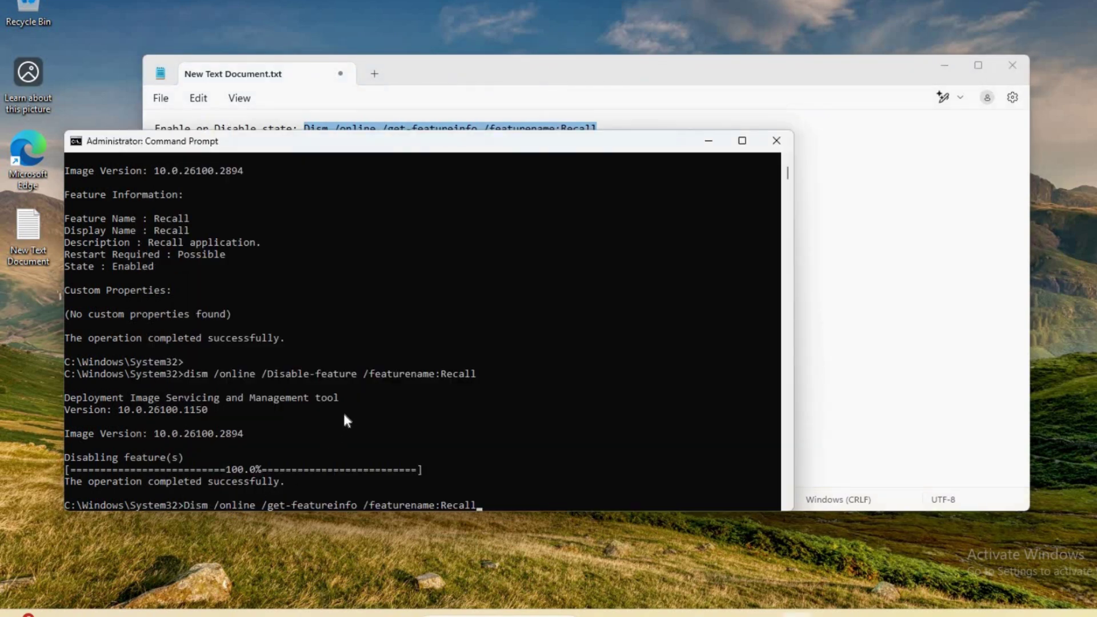
key("Return")
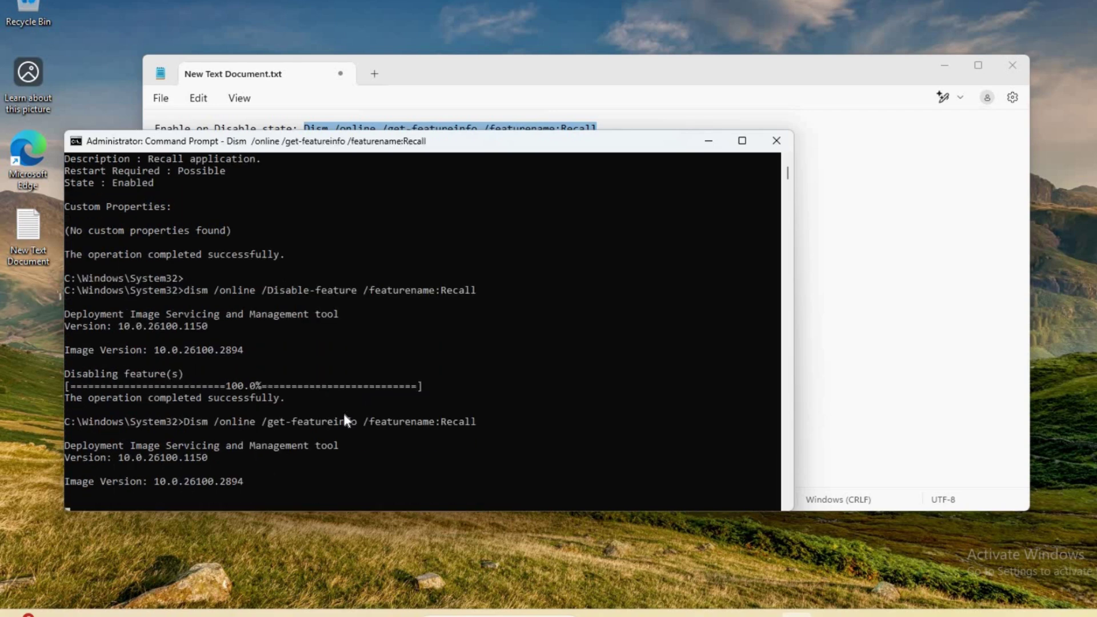